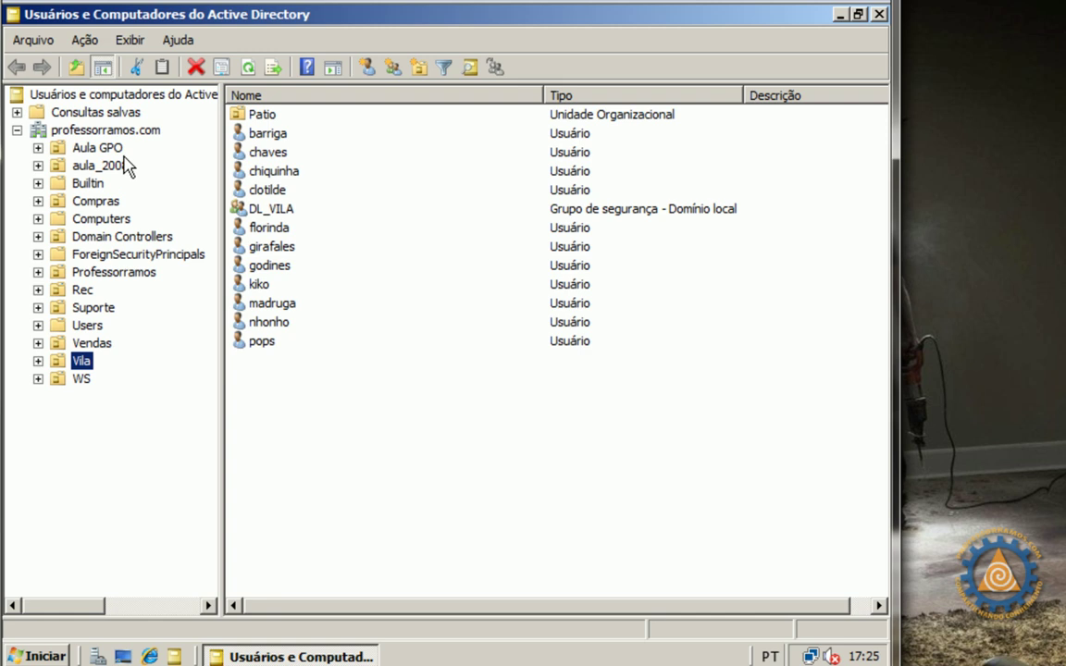
# Select the professorramos.com domain node in the console tree
pyautogui.click(106, 129)
# Add an empty organizational unit named aula_GRUPOS at the root of professorramos.com
pyautogui.doubleClick(106, 130)
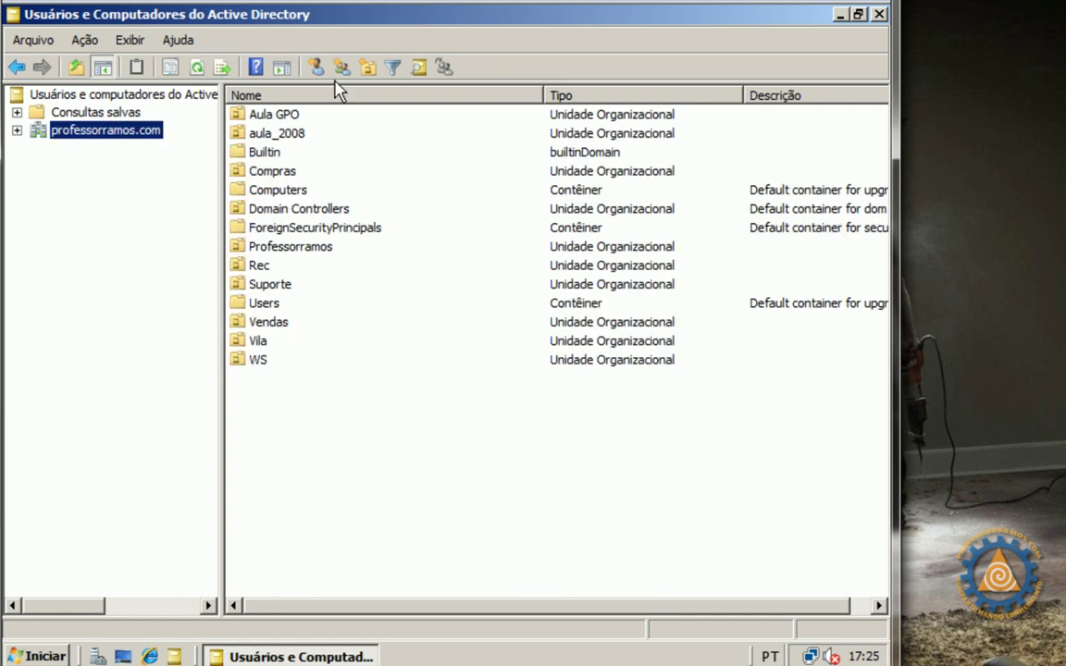
pyautogui.click(367, 68)
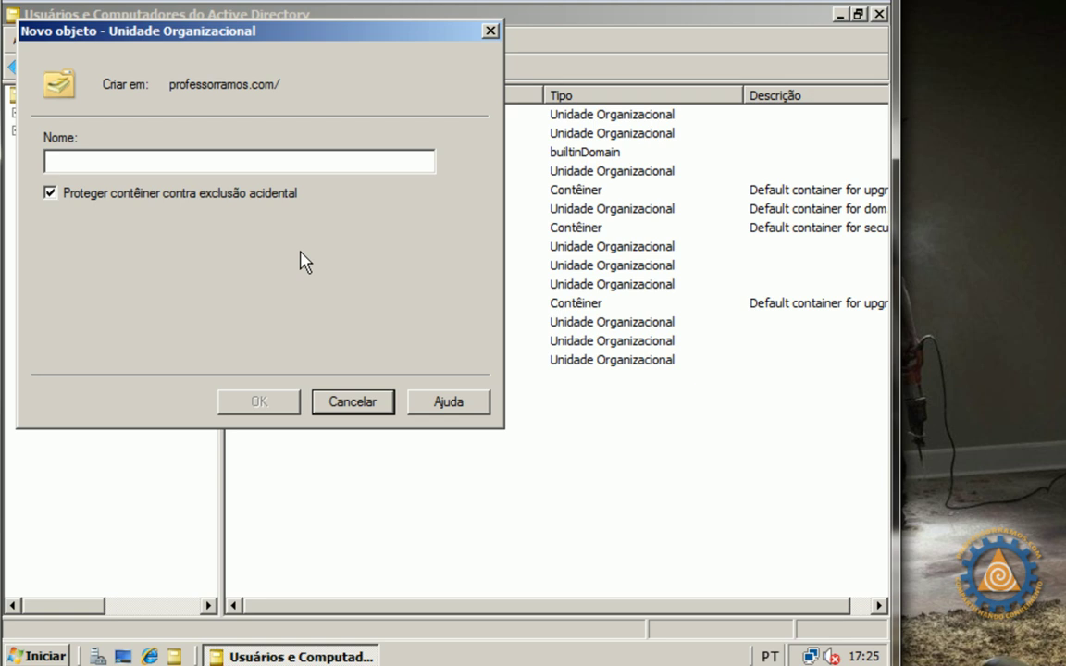
pyautogui.write('a')
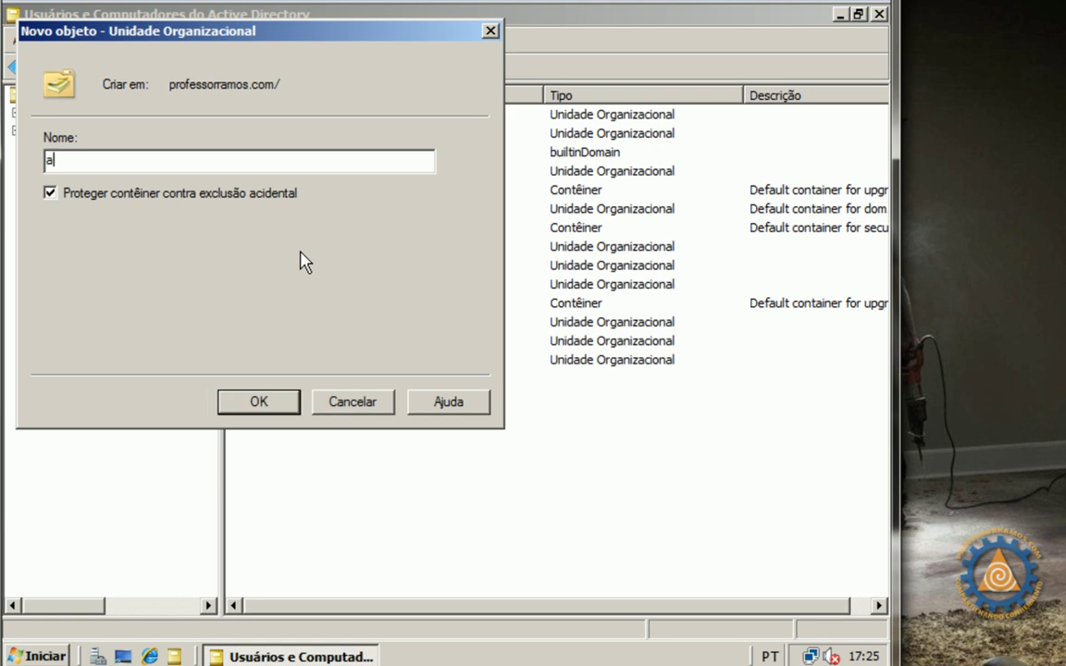
pyautogui.write('ula_GRUPOS')
pyautogui.press('Return')
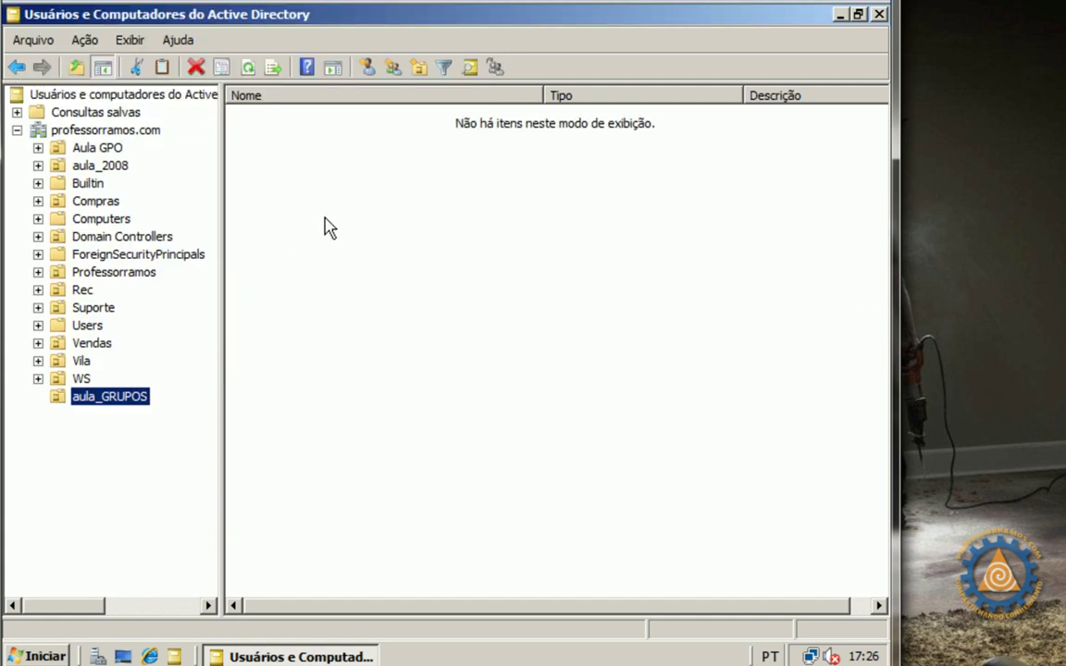
# Start a new user in aula_GRUPOS, entering the first name, last name and logon name
pyautogui.click(369, 67)
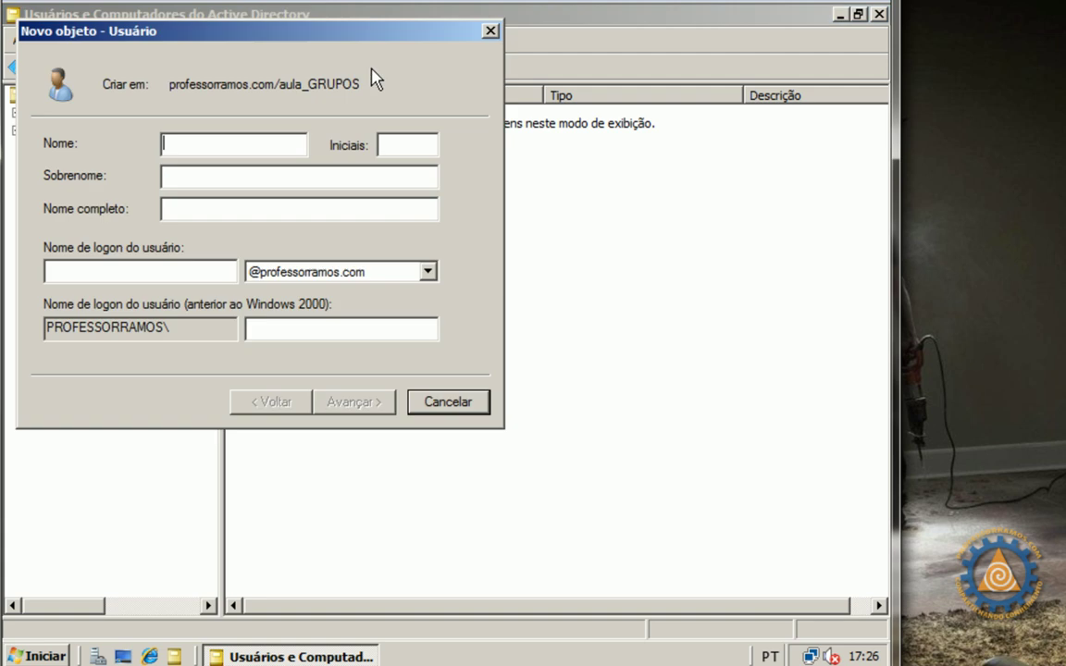
pyautogui.click(250, 176)
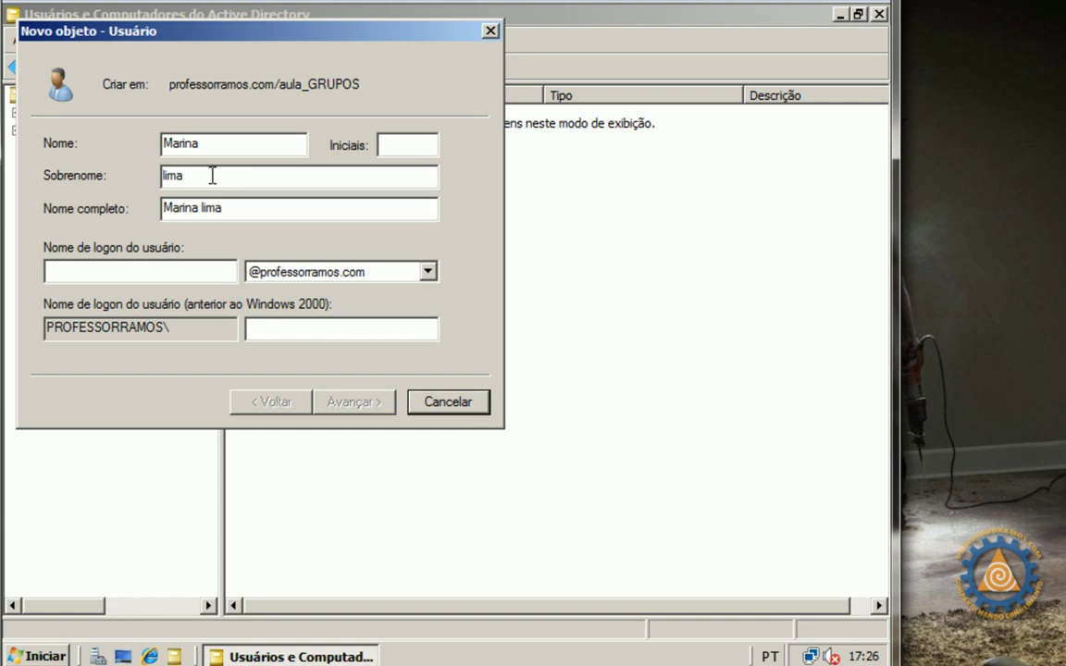
pyautogui.click(154, 273)
pyautogui.write('marina')
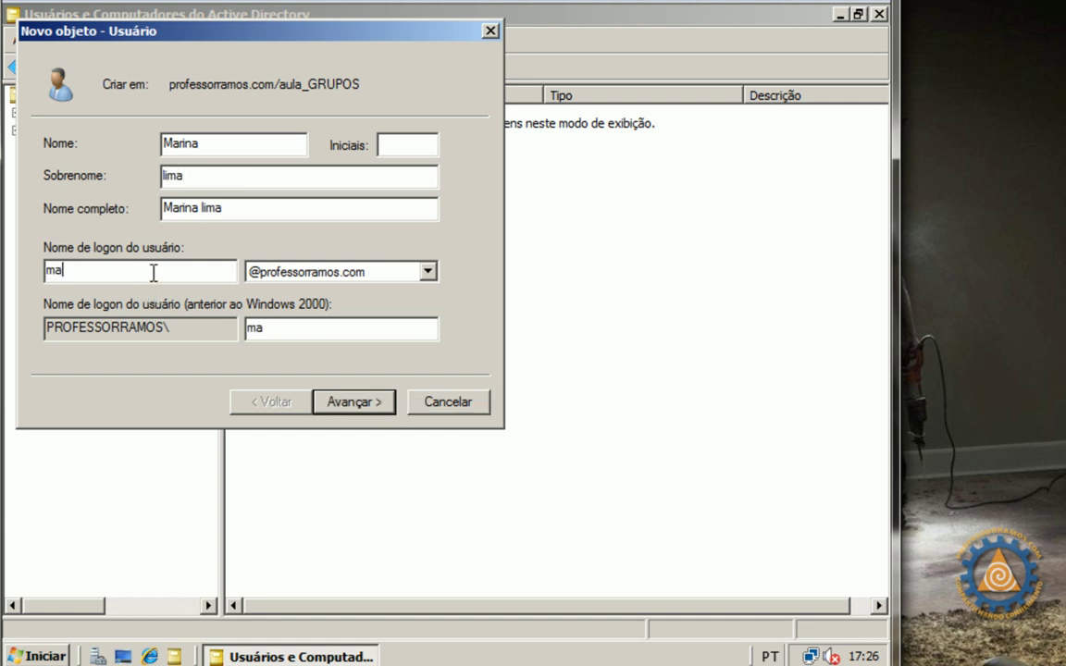
# Make the password never expire and unchangeable by the user, then finish the wizard
pyautogui.click(351, 402)
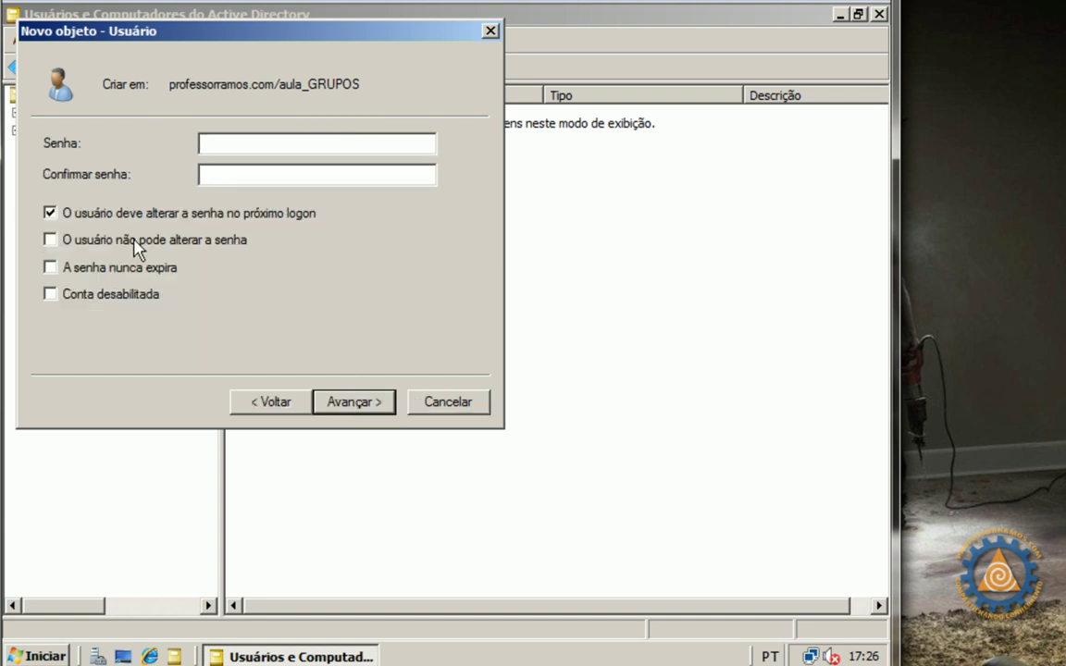
pyautogui.click(49, 212)
pyautogui.click(50, 266)
pyautogui.click(50, 240)
pyautogui.click(356, 402)
pyautogui.click(361, 403)
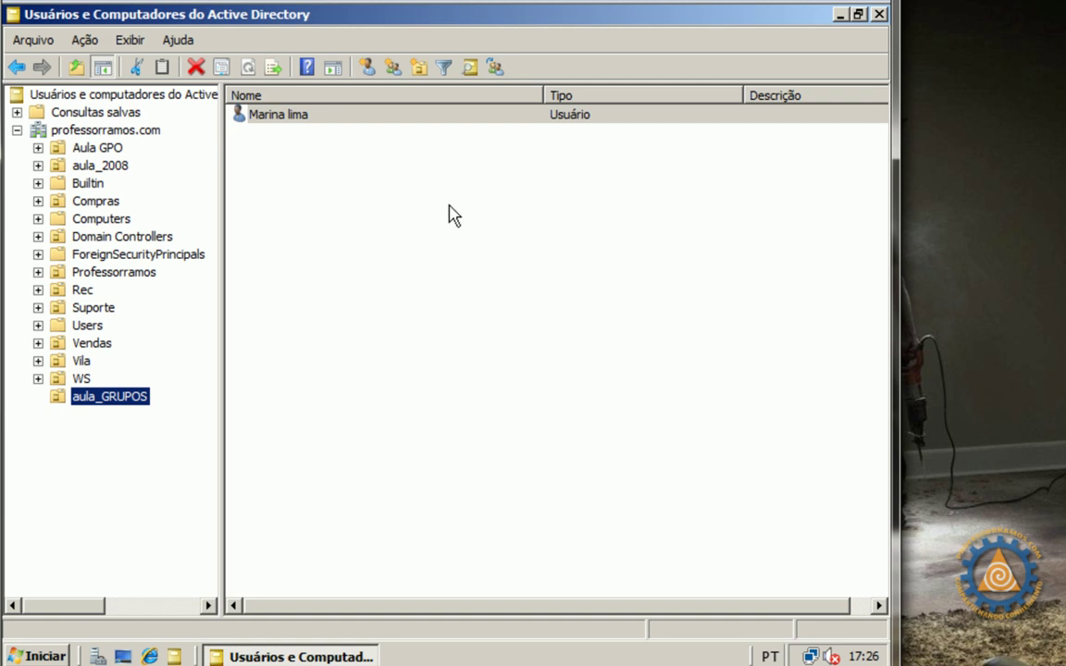
# Launch the New User wizard again for the next aula_GRUPOS account
pyautogui.click(369, 68)
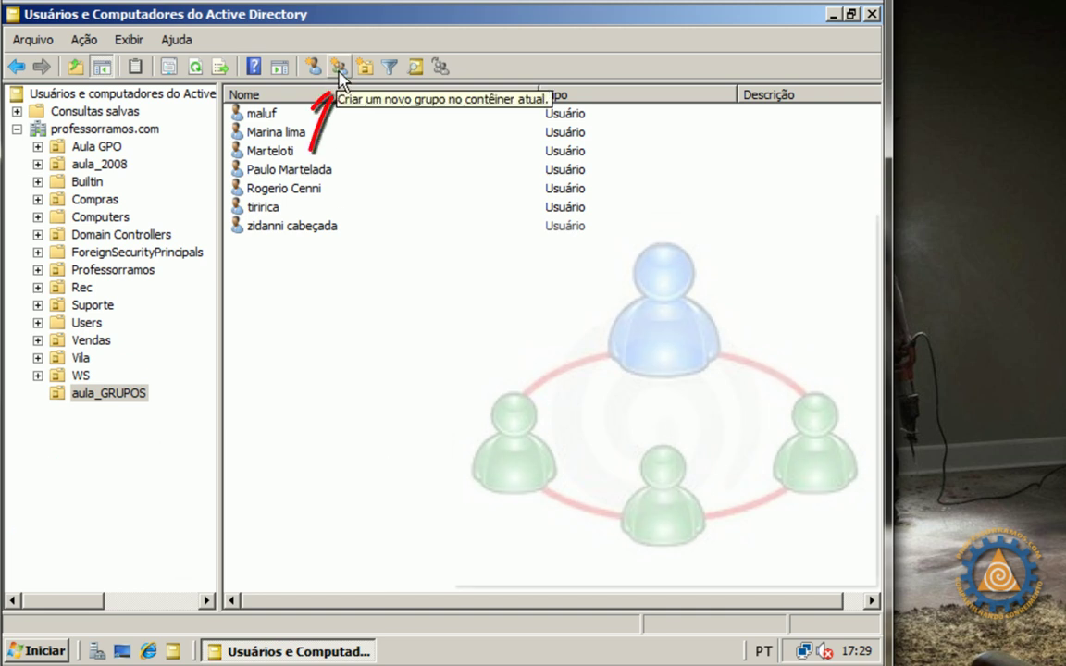
# Create the group Feliz in aula_GRUPOS, keeping Domain local scope and Security type
pyautogui.rightClick(397, 293)
pyautogui.moveTo(427, 369)
pyautogui.click(606, 408)
pyautogui.moveTo(222, 31); pyautogui.dragTo(598, 207)
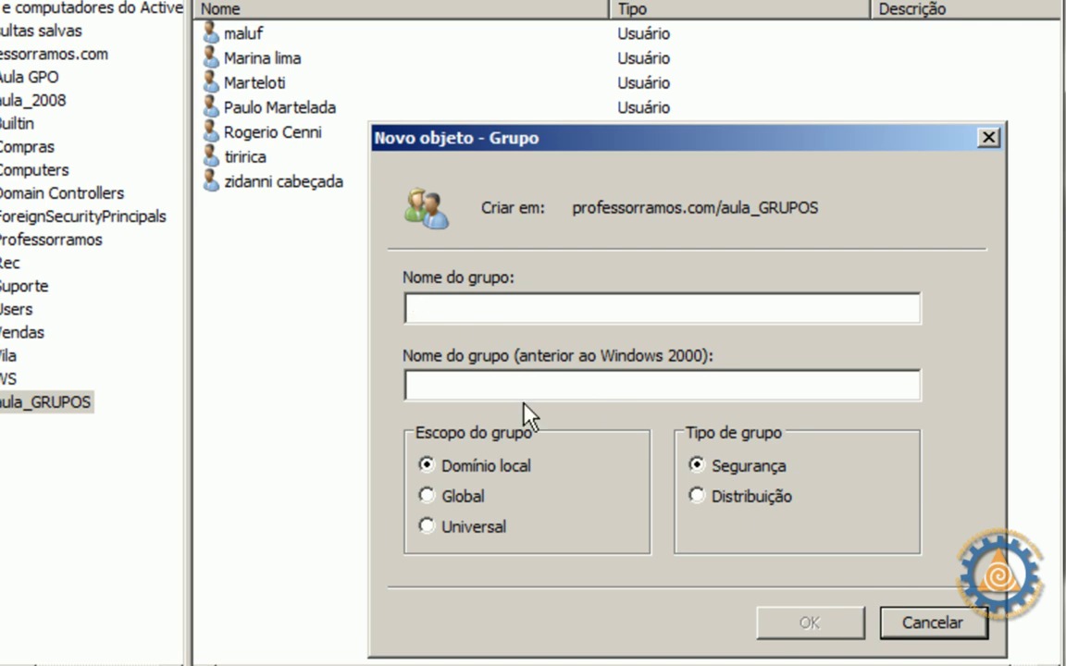
pyautogui.write('Feliz')
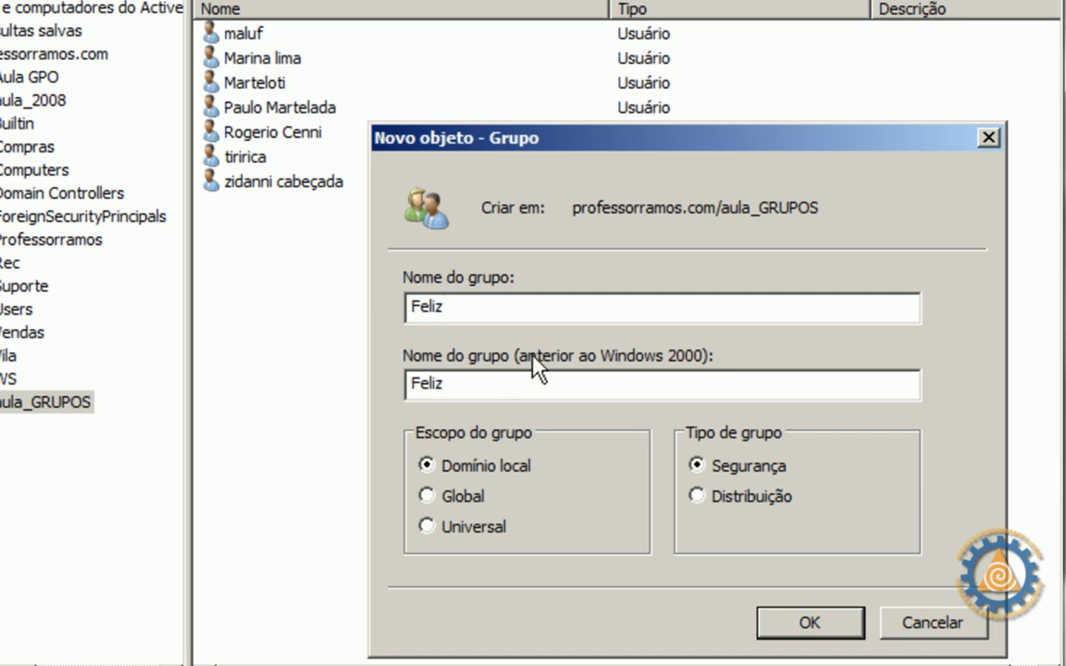
pyautogui.click(805, 625)
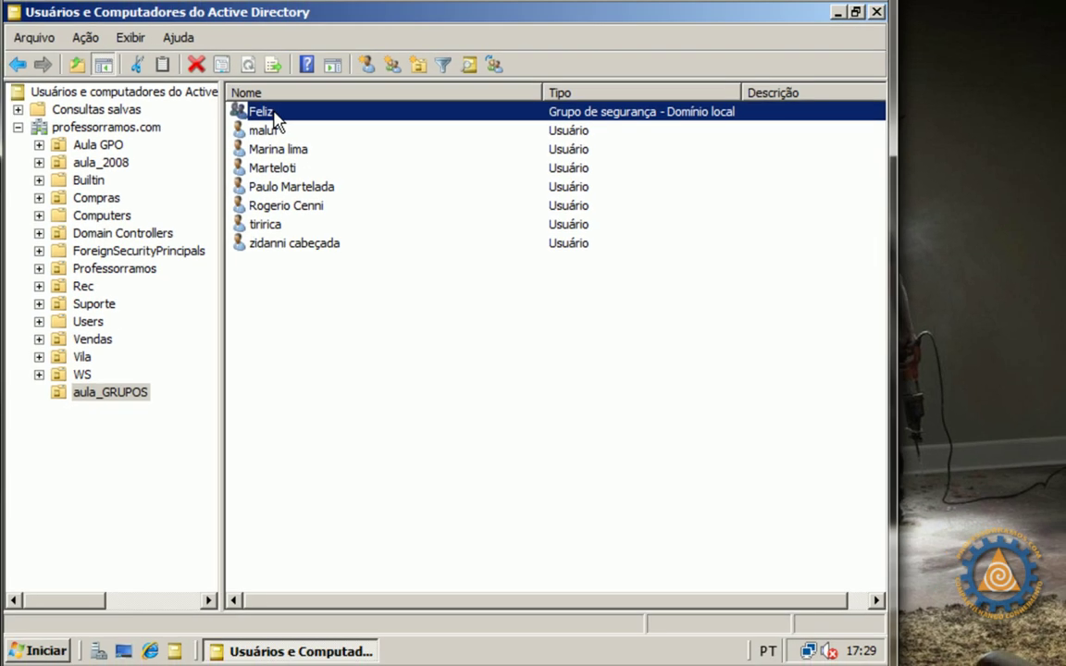
# Check the Feliz group's Members list in its properties, then close it
pyautogui.doubleClick(268, 112)
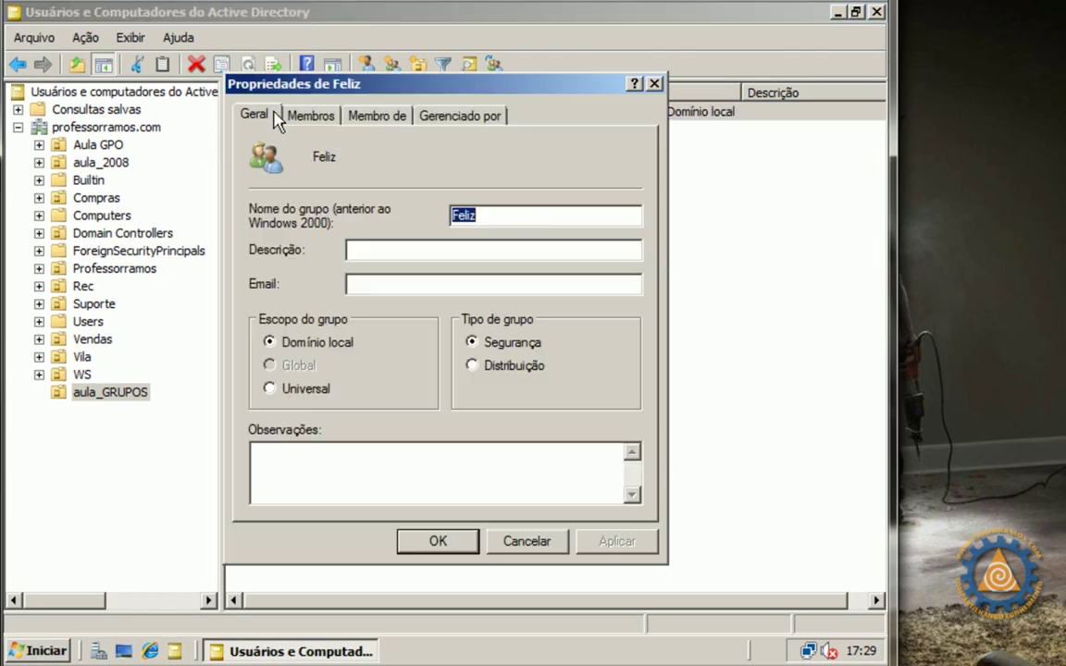
pyautogui.click(294, 109)
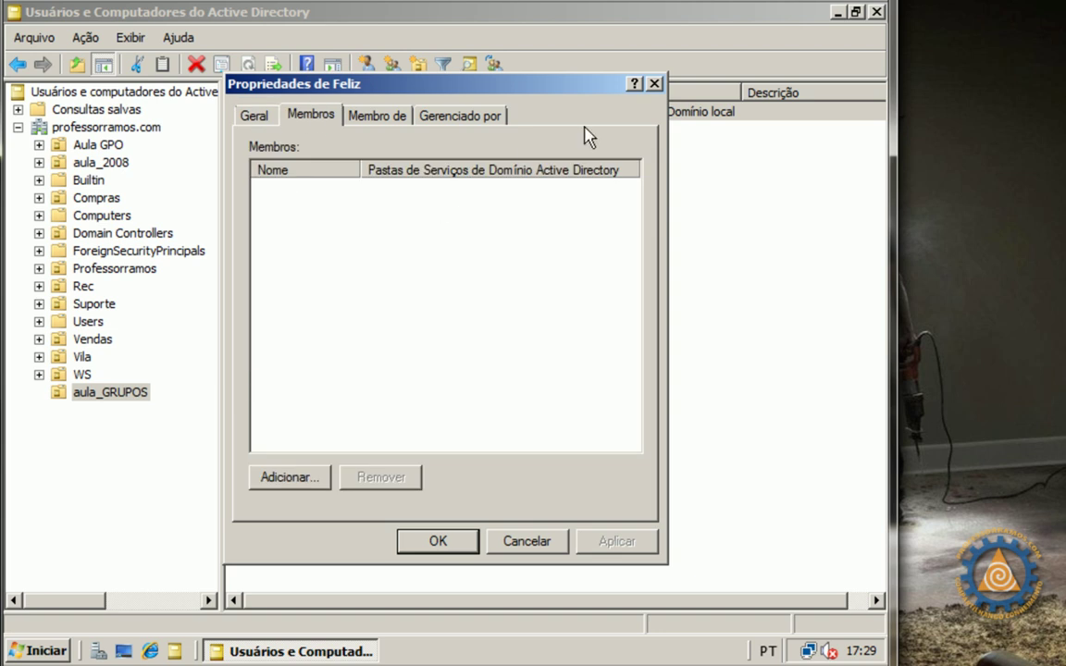
pyautogui.click(654, 84)
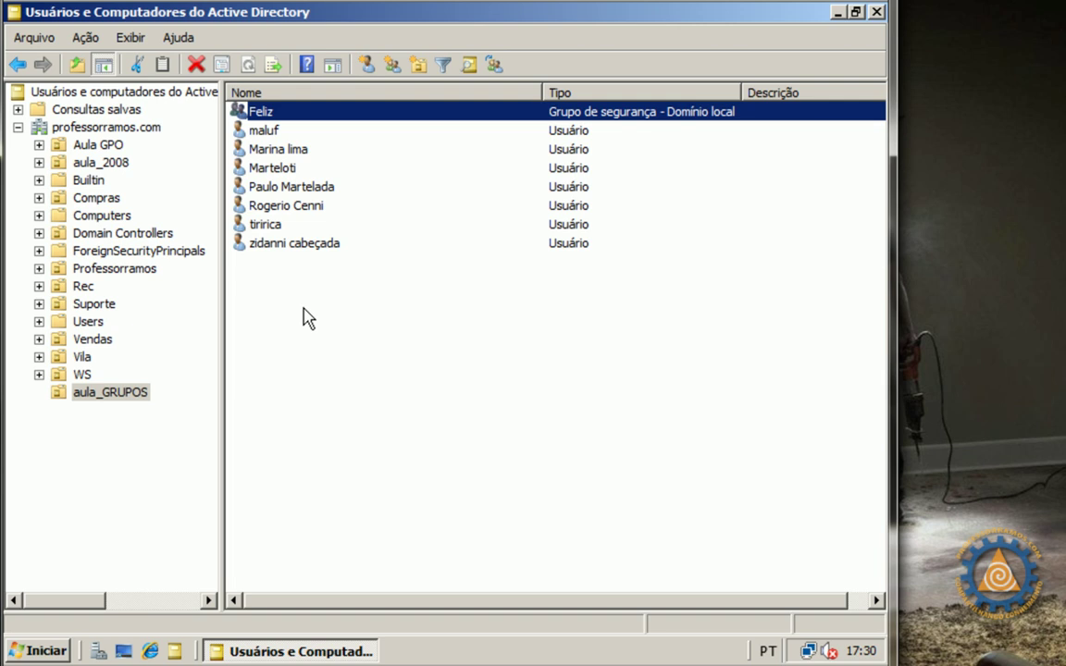
# Add the first aula_GRUPOS user to Feliz through its Member Of list and save
pyautogui.doubleClick(274, 132)
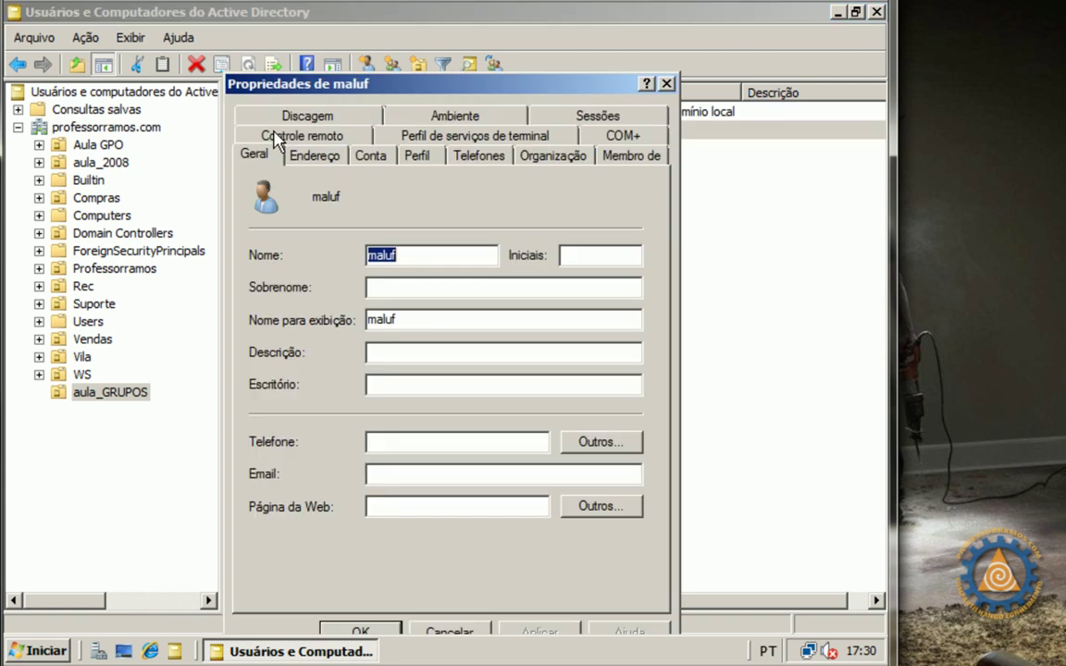
pyautogui.click(652, 157)
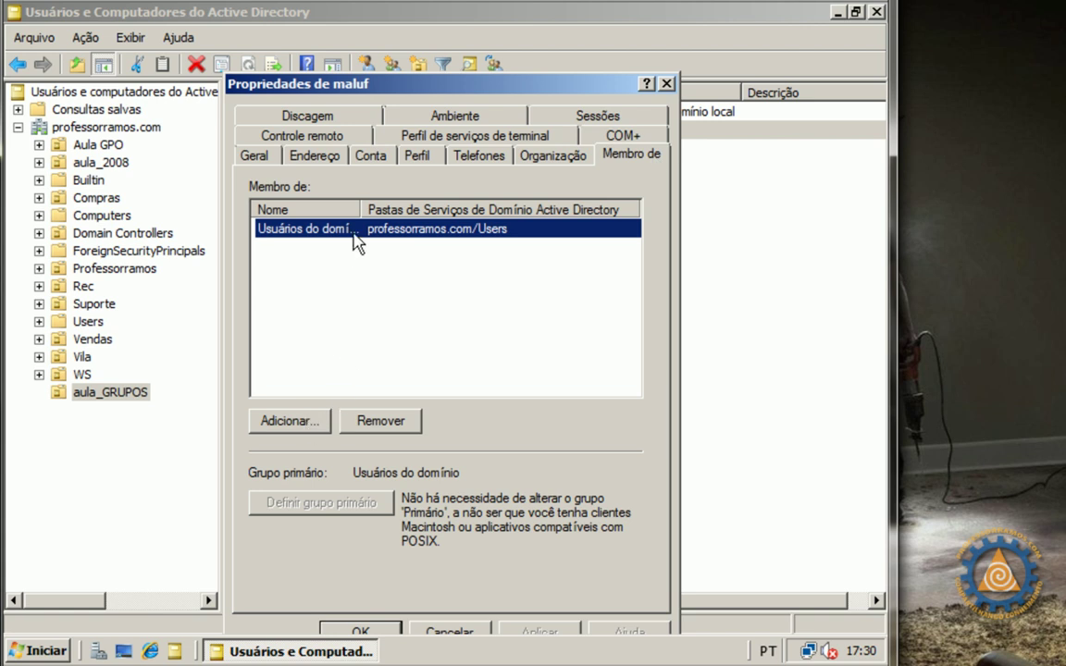
pyautogui.moveTo(362, 210); pyautogui.dragTo(435, 209)
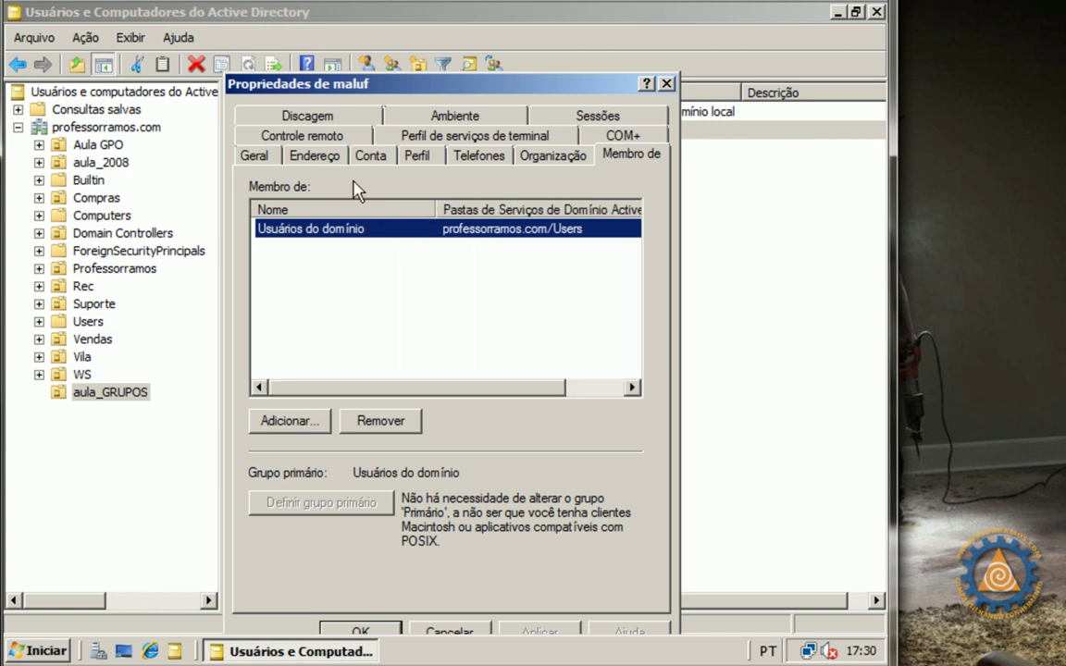
pyautogui.click(290, 421)
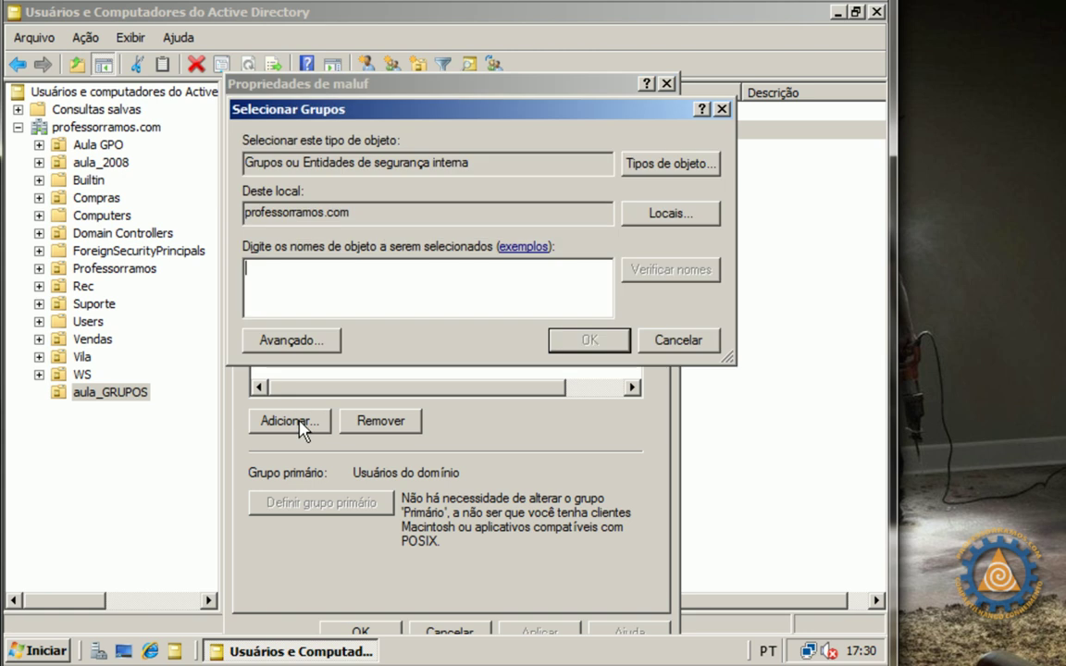
pyautogui.write('Feliz')
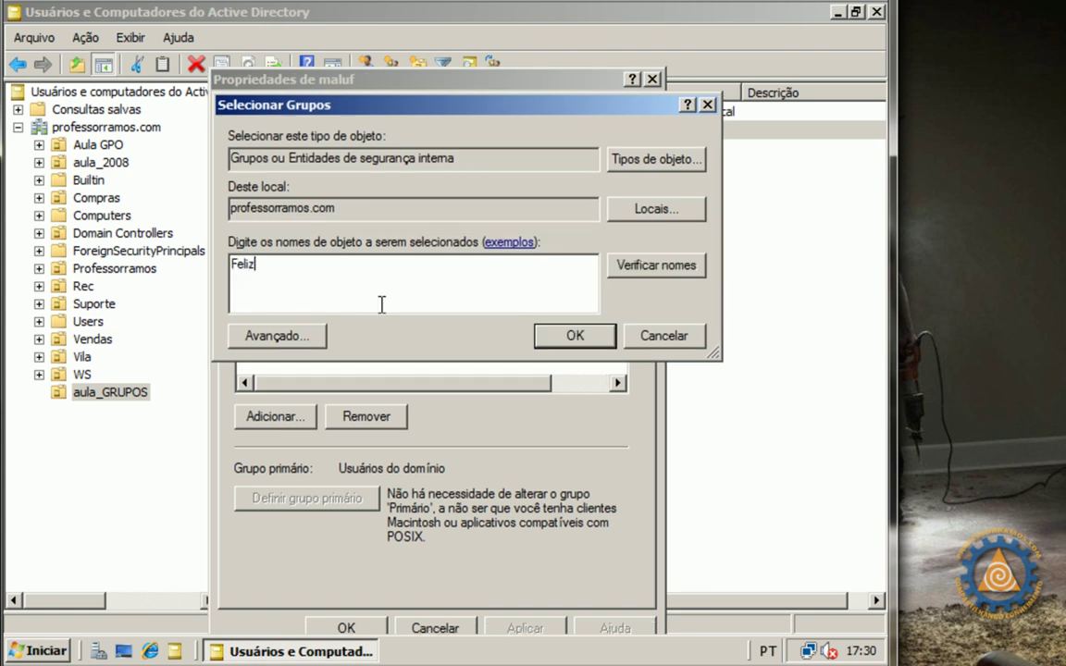
pyautogui.click(665, 266)
pyautogui.click(575, 335)
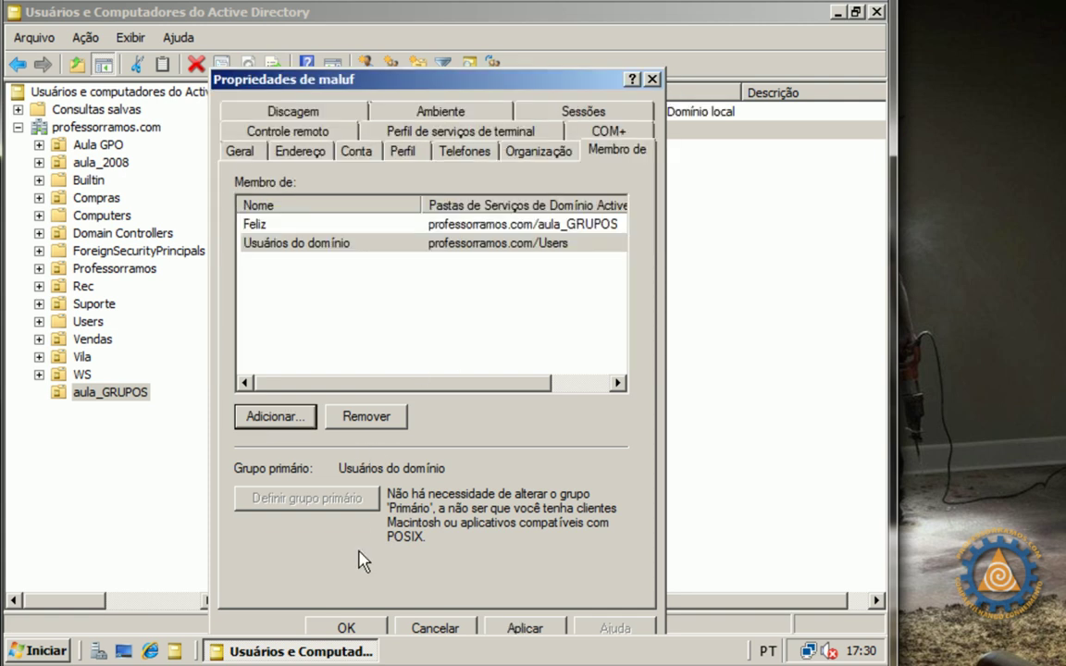
pyautogui.click(346, 628)
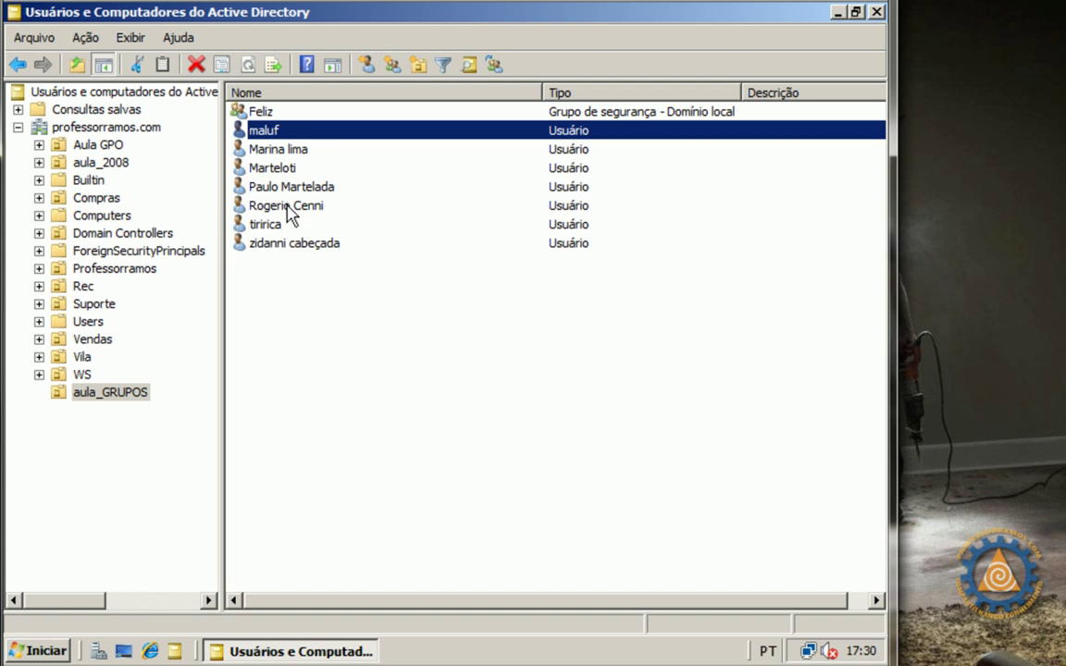
# Add the last aula_GRUPOS user to Feliz through its Member Of list and save
pyautogui.doubleClick(269, 244)
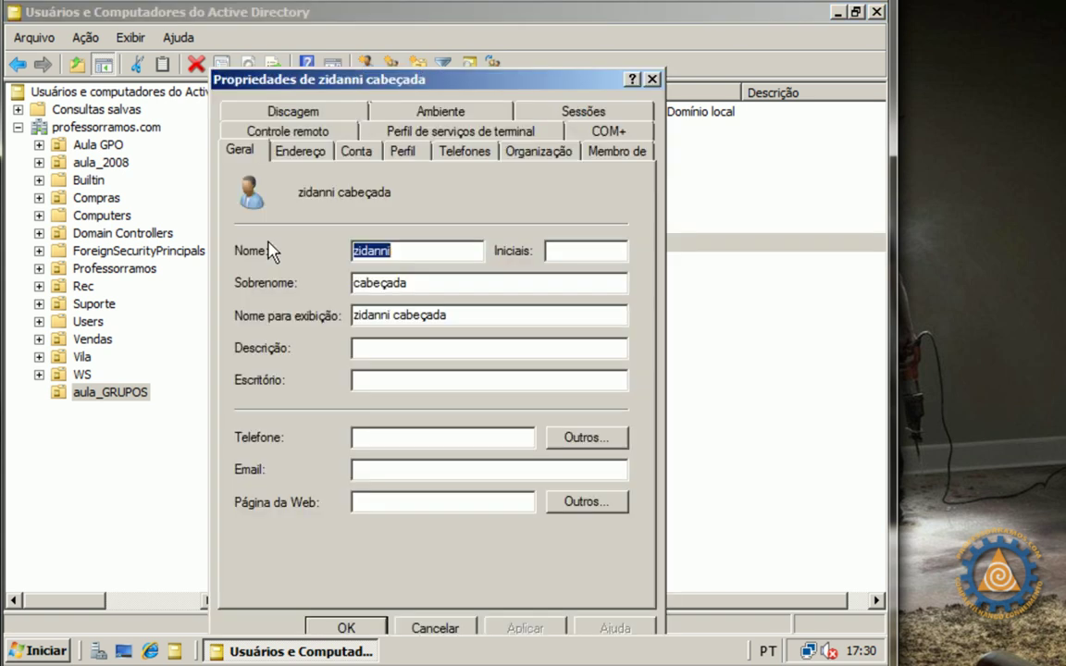
pyautogui.click(615, 150)
pyautogui.click(279, 400)
pyautogui.write('feliz')
pyautogui.click(655, 270)
pyautogui.click(574, 336)
pyautogui.click(363, 626)
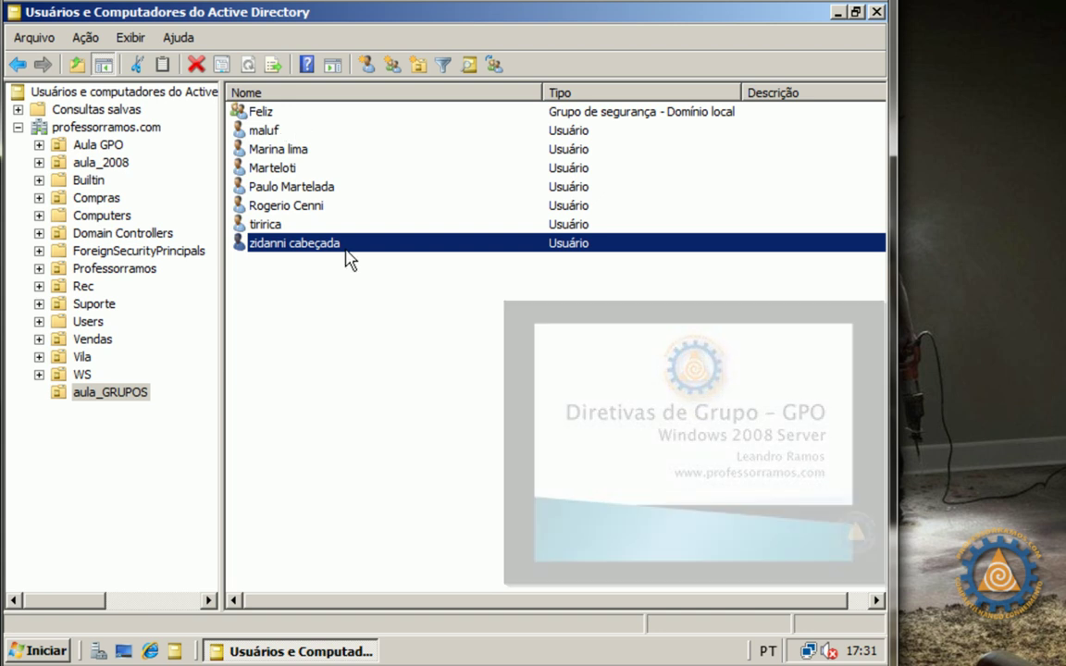
# In Feliz's Members list, enter the remaining user names separated by semicolons for adding
pyautogui.doubleClick(238, 109)
pyautogui.moveTo(327, 92); pyautogui.dragTo(528, 119)
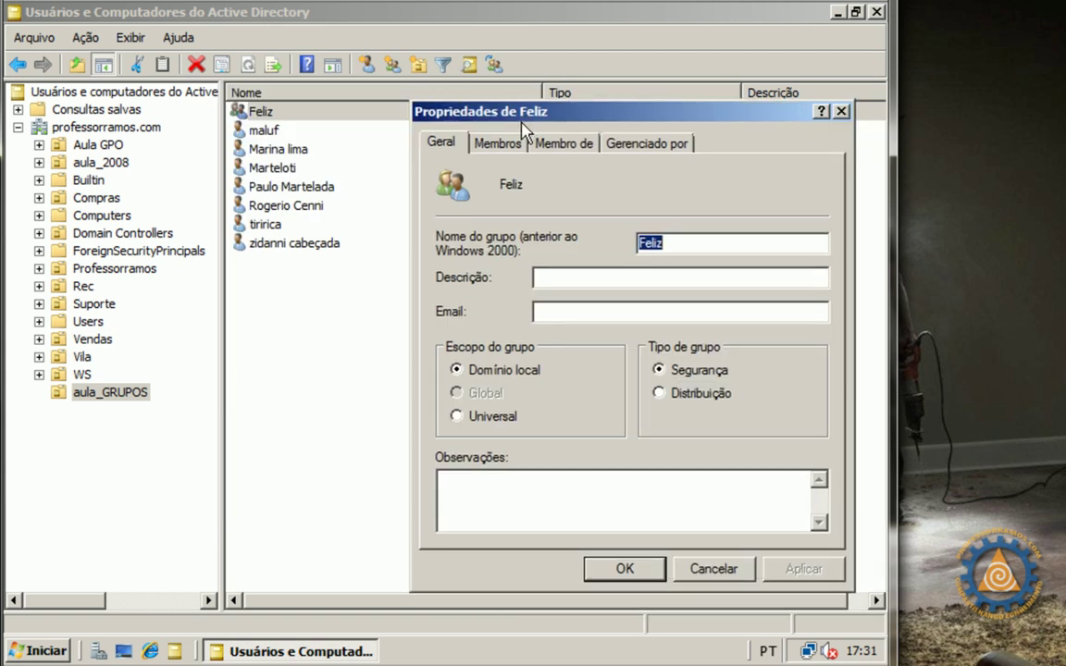
pyautogui.click(499, 143)
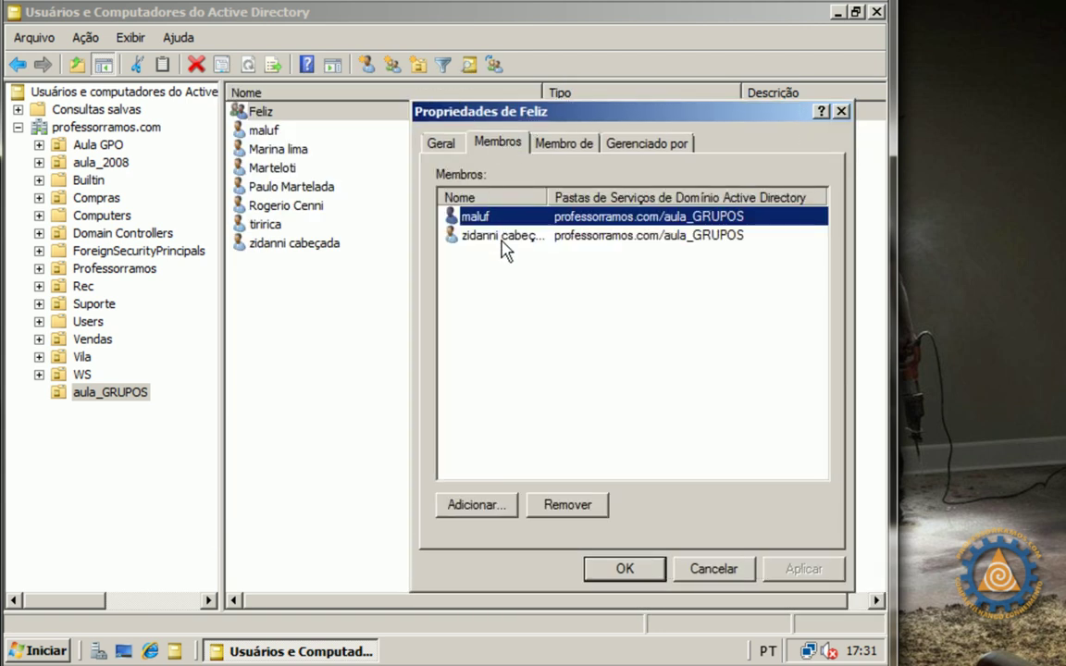
pyautogui.click(476, 505)
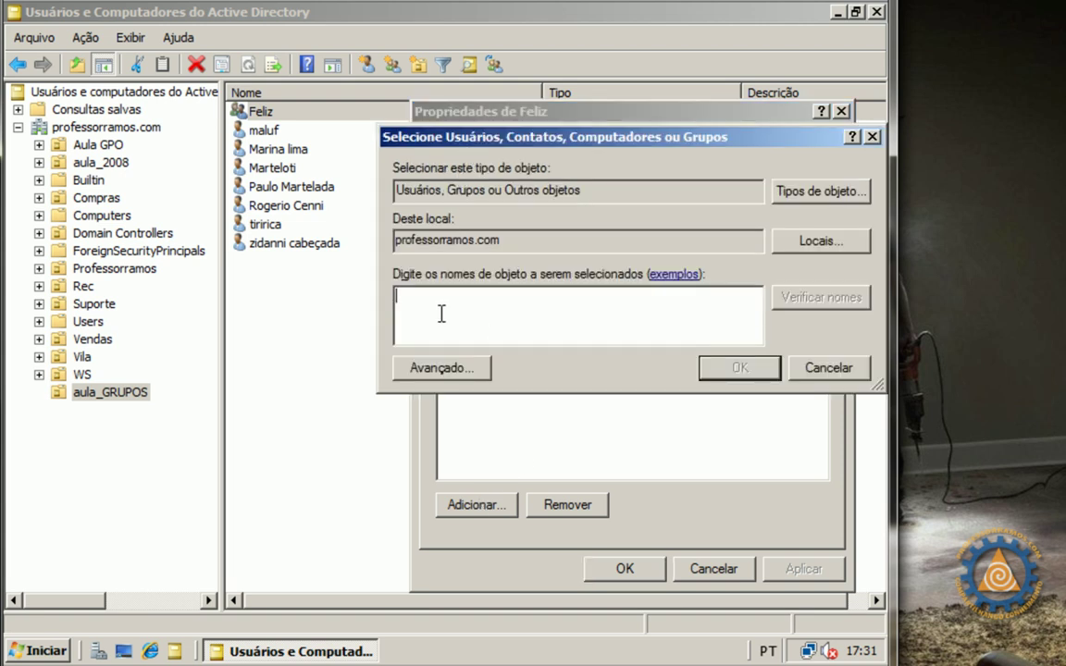
pyautogui.write('ma')
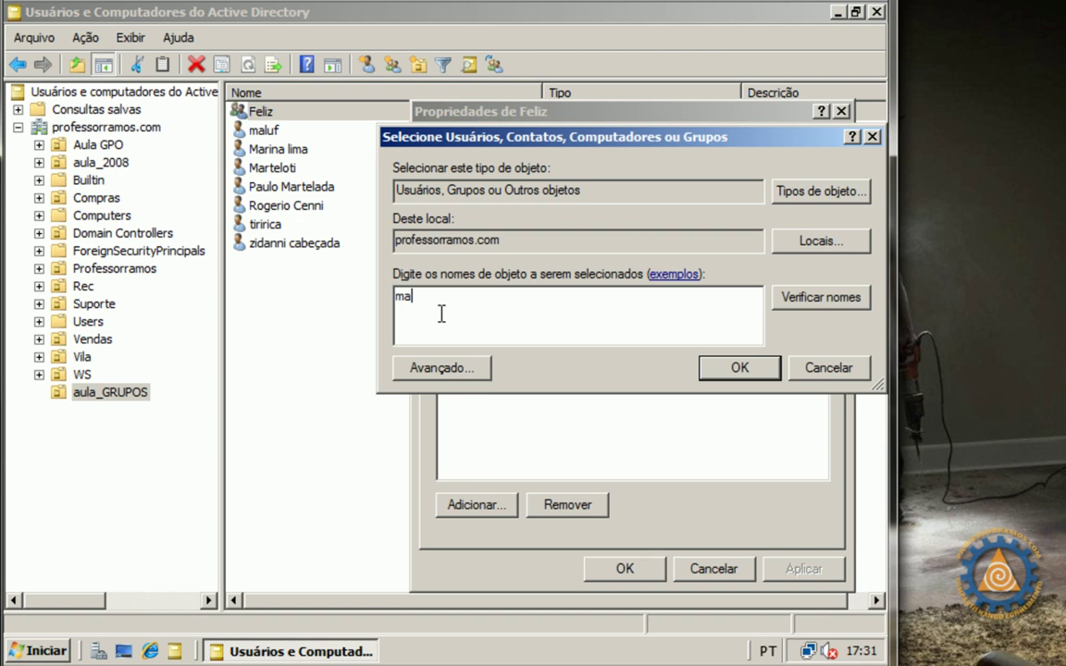
pyautogui.write('rina;')
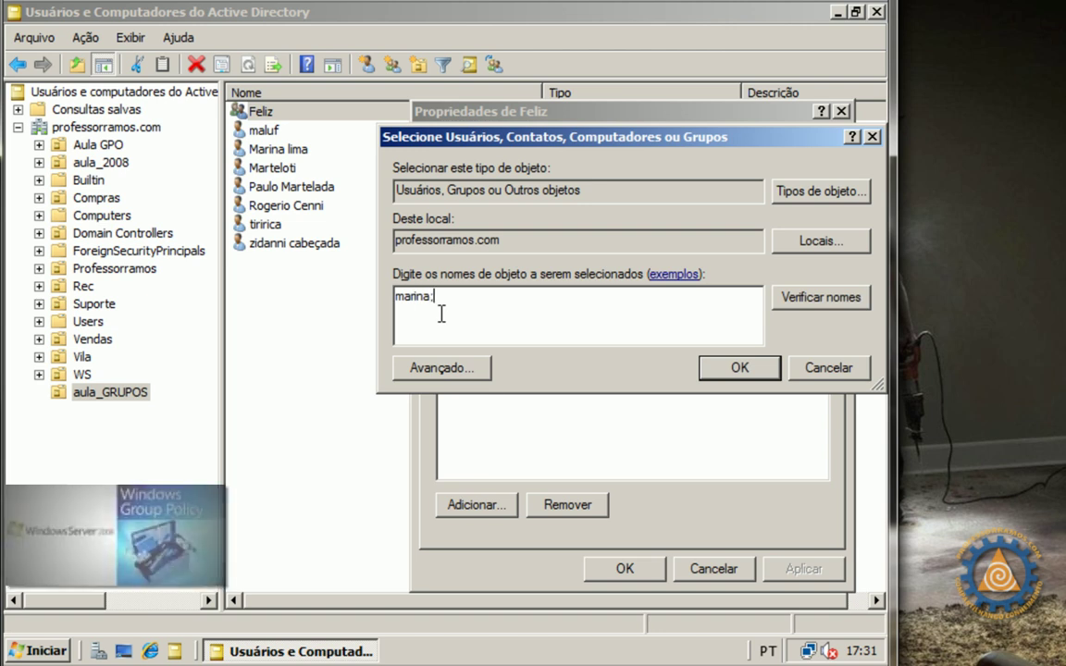
pyautogui.write('mertelo;paulo;rogerio;tirica')
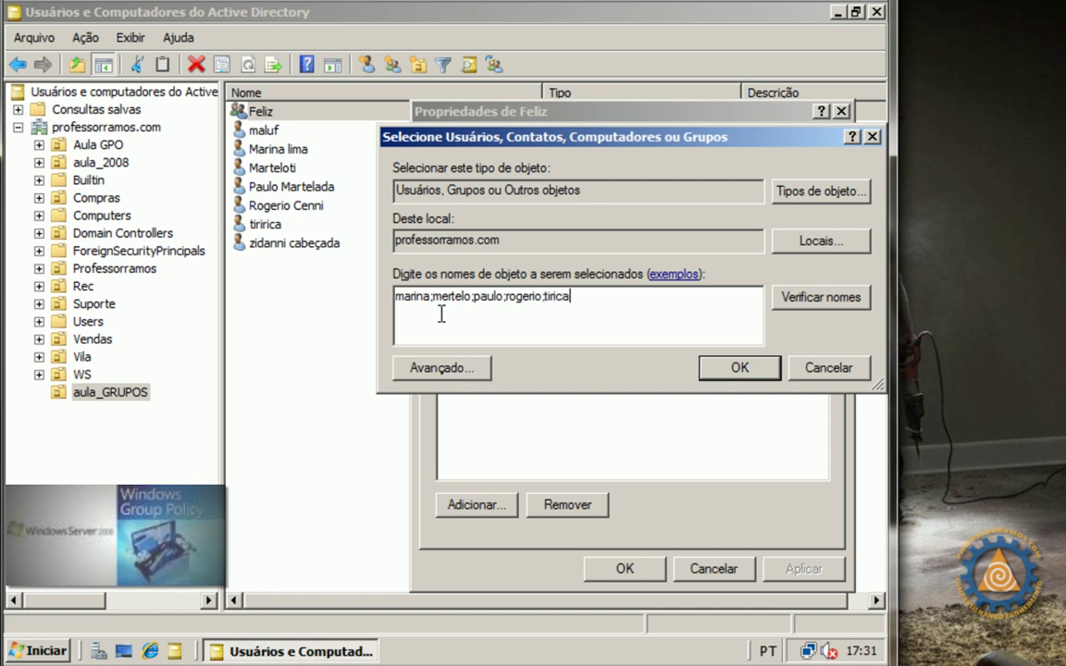
# Correct the two unrecognised user names, add all resolved users to Feliz and save
pyautogui.click(807, 301)
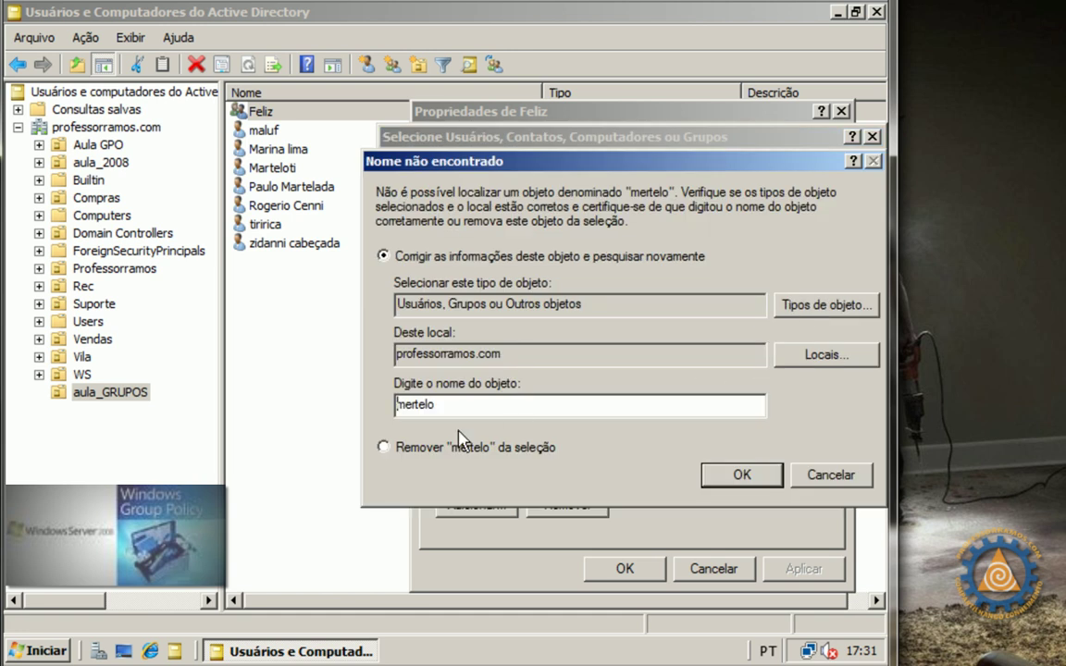
pyautogui.click(457, 407)
pyautogui.click(745, 478)
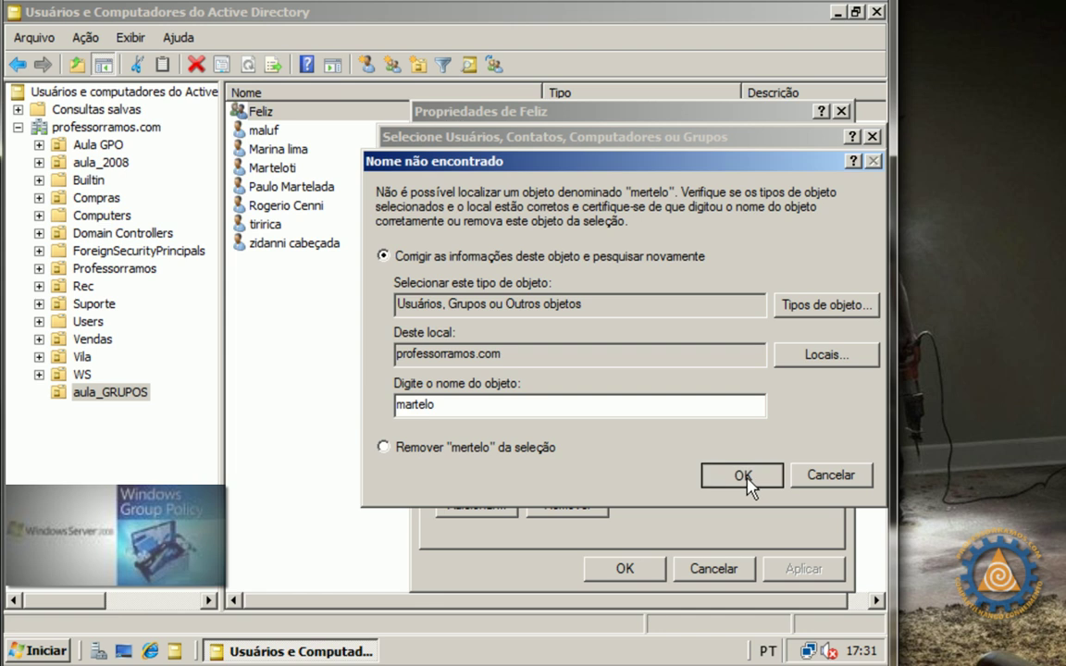
pyautogui.click(466, 406)
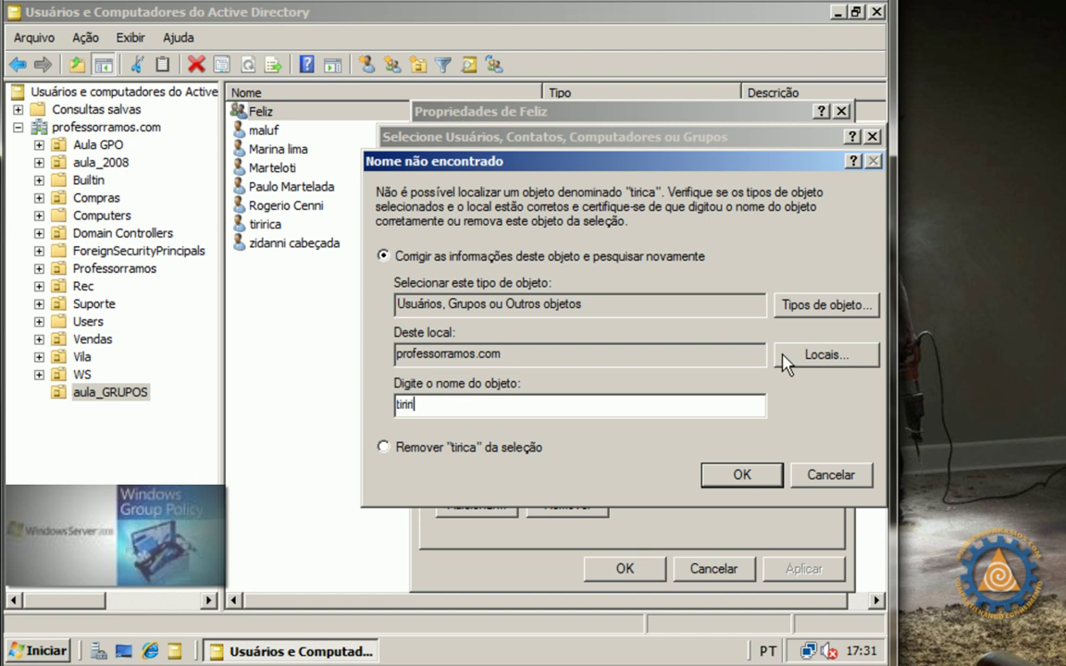
pyautogui.click(743, 474)
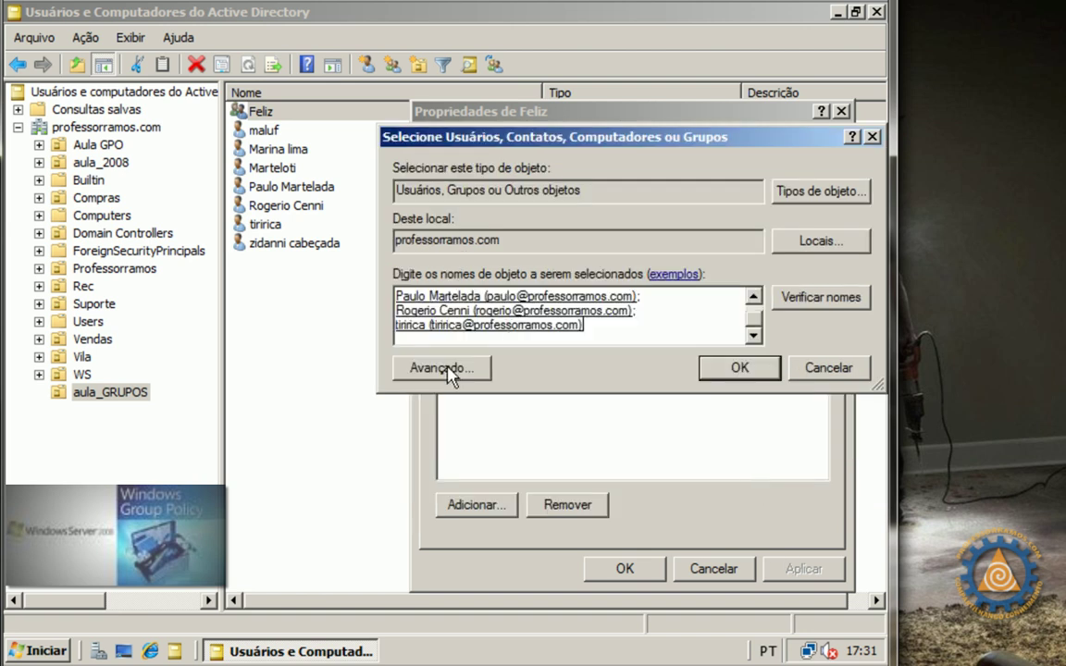
pyautogui.moveTo(754, 328); pyautogui.dragTo(752, 303)
pyautogui.click(740, 370)
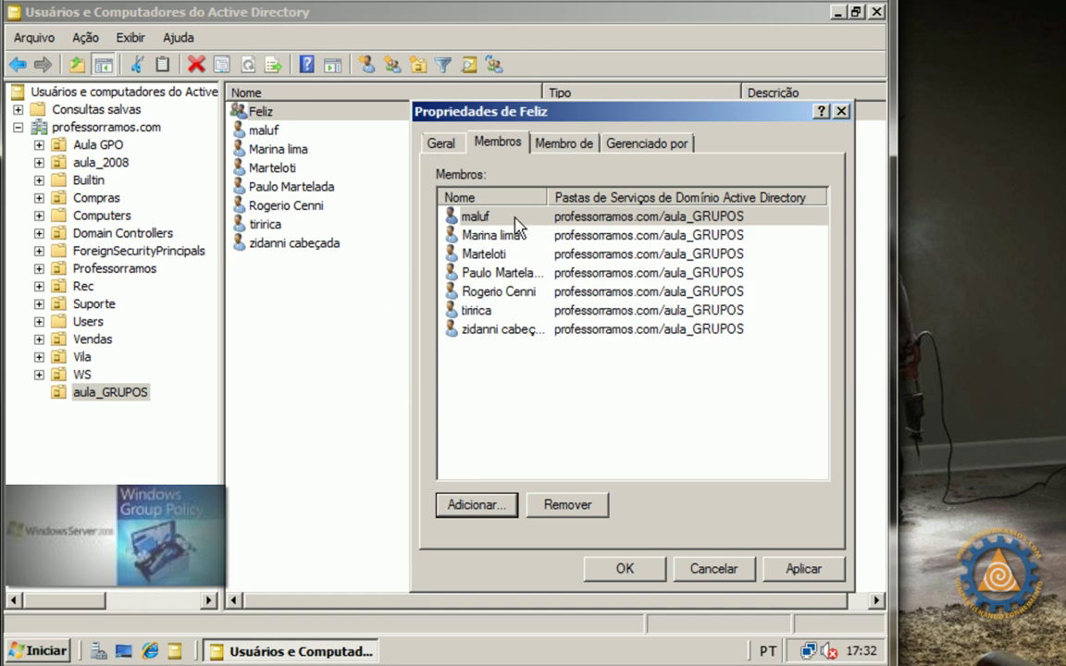
pyautogui.click(624, 568)
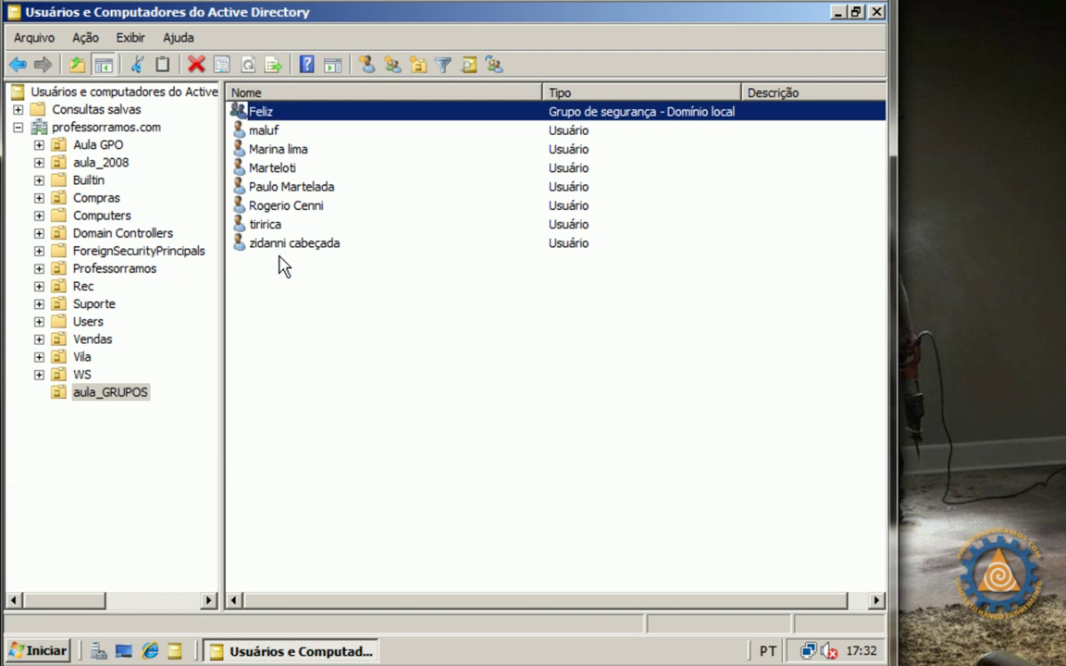
# Minimize the Active Directory Users and Computers console
pyautogui.click(838, 13)
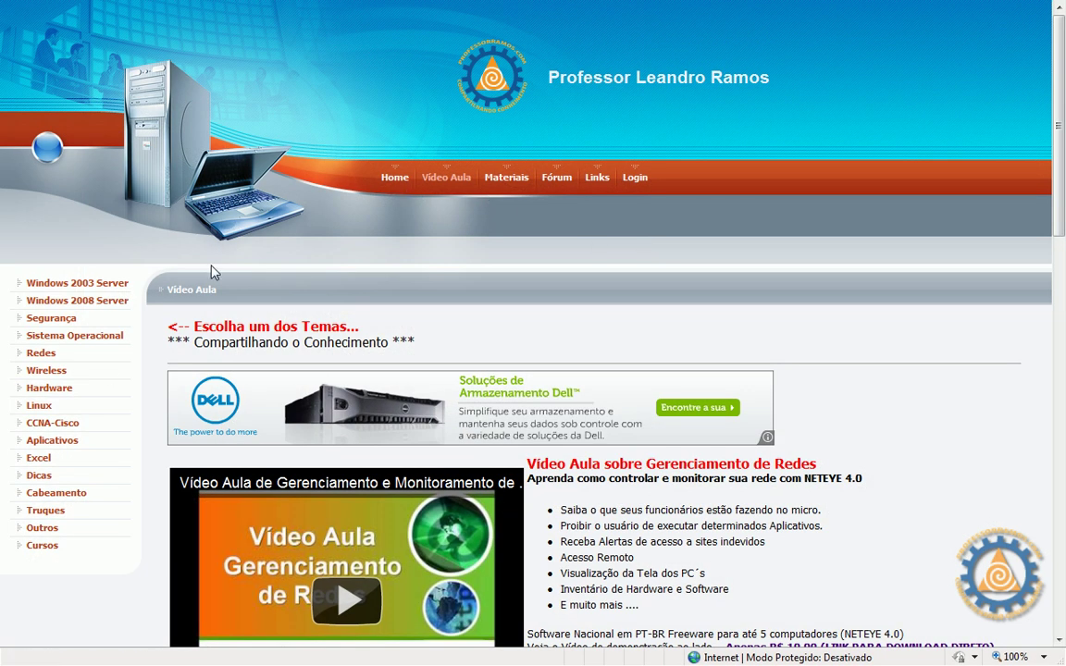
# Open the course website's Home page and scroll down to the Curso GPO section on Windows 2008 Server
pyautogui.click(389, 181)
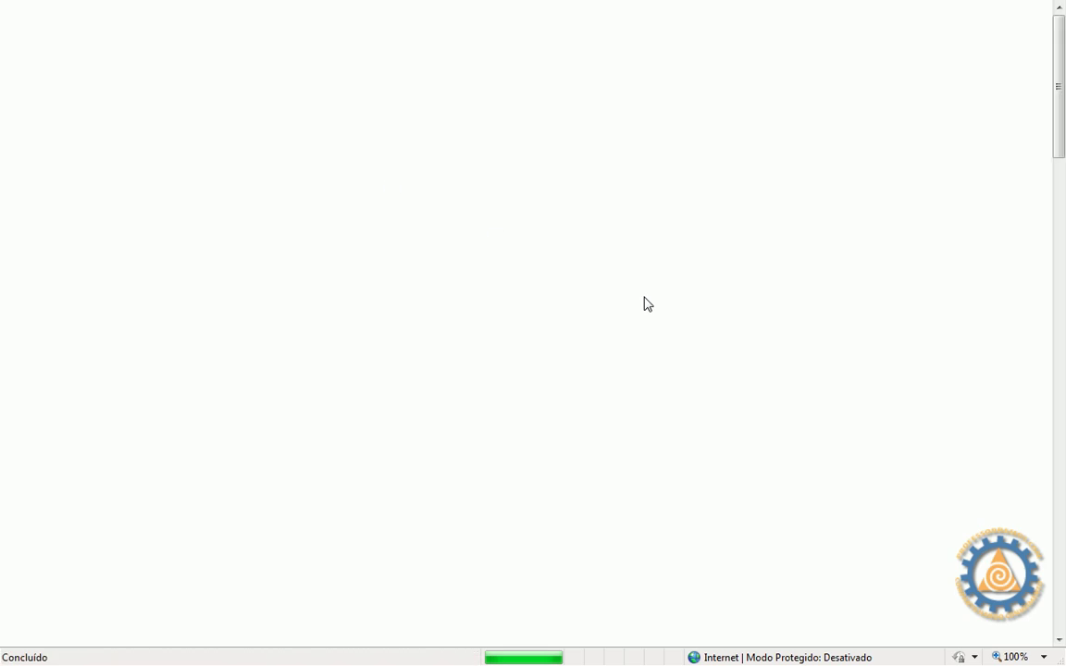
pyautogui.scroll(-3, 724, 376)
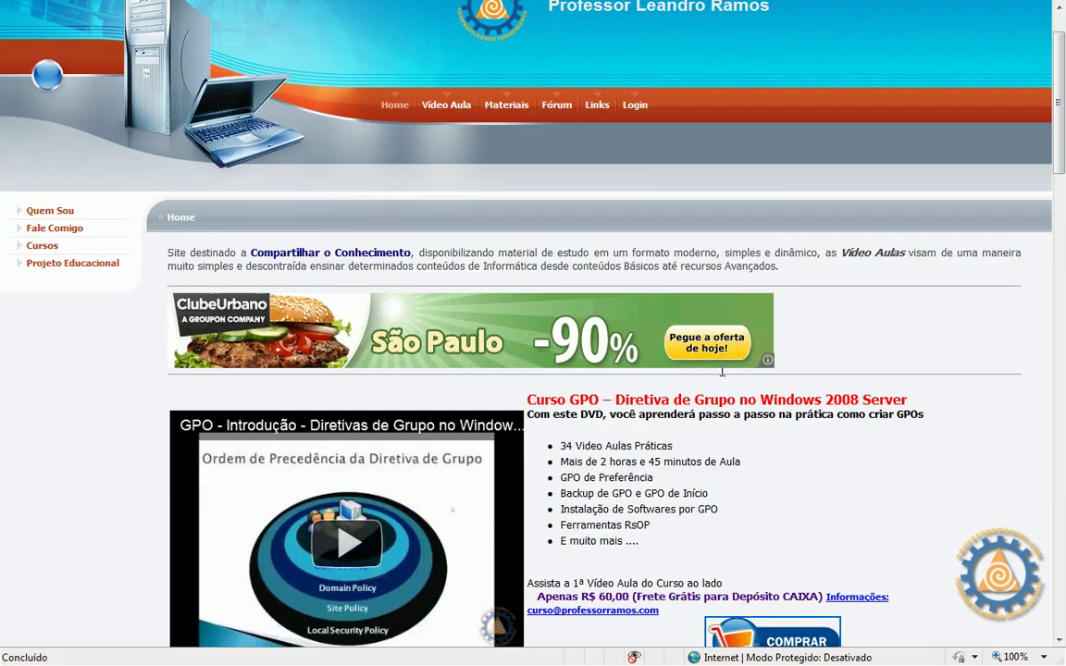
pyautogui.scroll(-1, 723, 376)
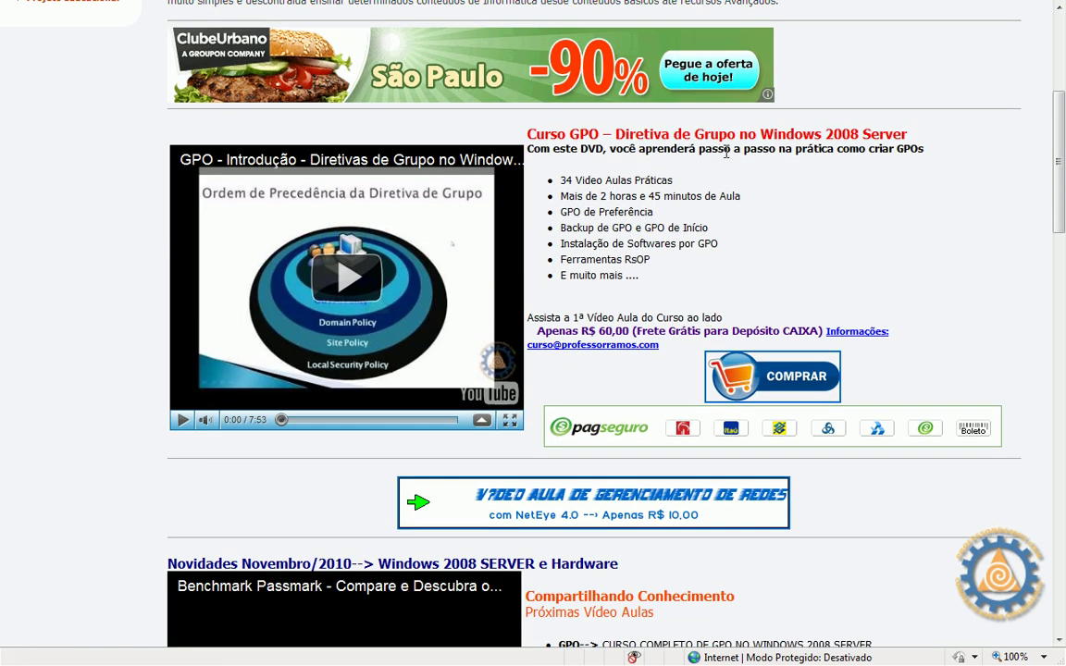